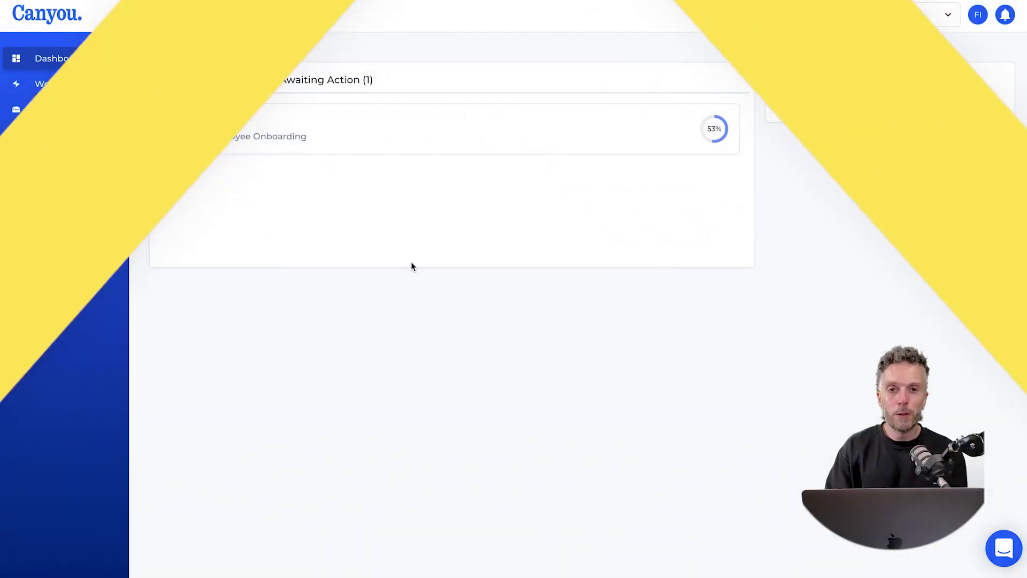
- Expand the Users section in the Poppa's Pizzas dashboard sidebar
left_click(49, 136)
- Open the Users overview and its QR Code Setup settings, currently set to None - Require Approval
left_click(47, 197)
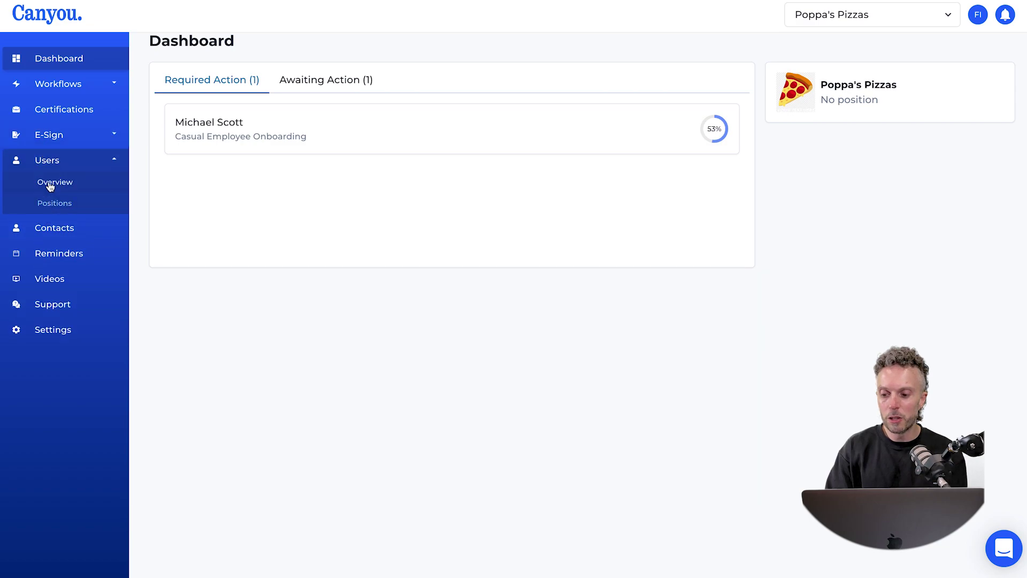
left_click(53, 183)
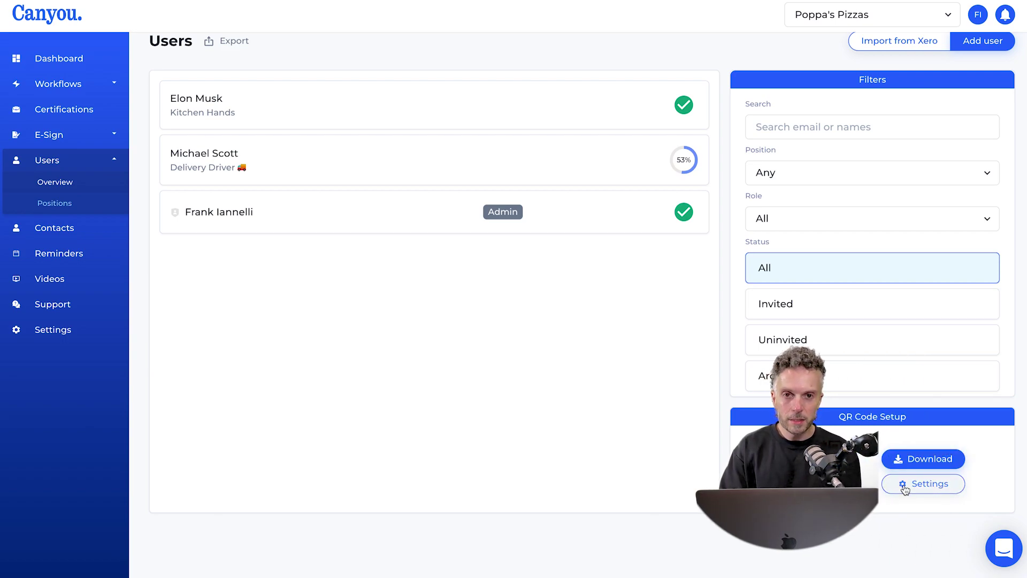
left_click(905, 488)
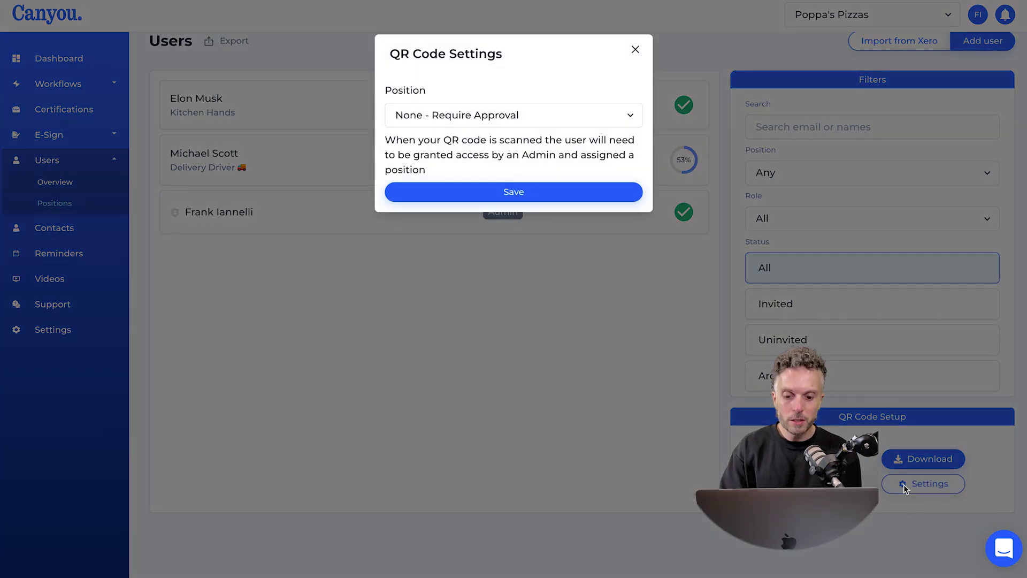
- Save Kitchen Hands as the QR code position, then download and open the access-request PDF
left_click(436, 117)
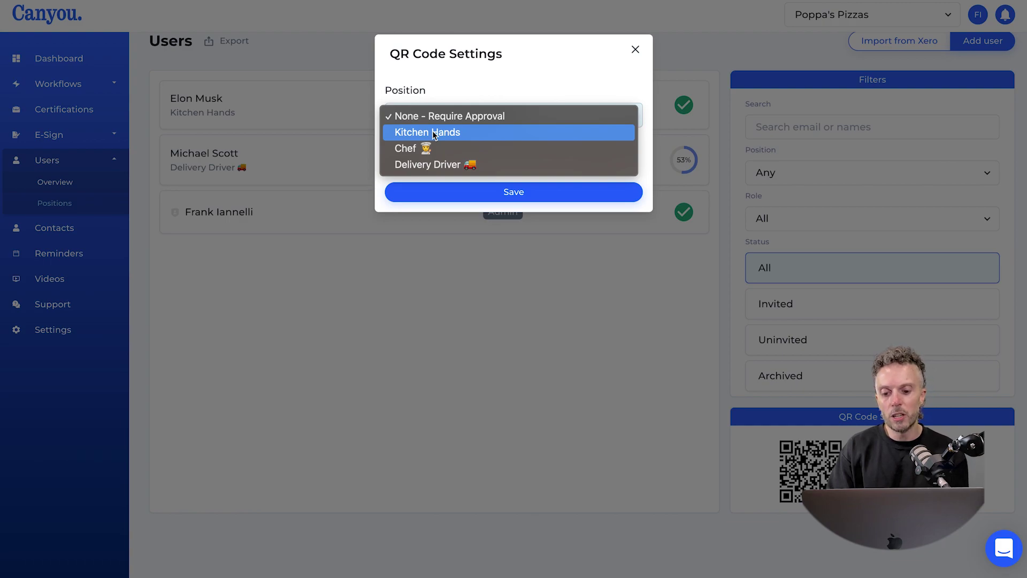
left_click(434, 133)
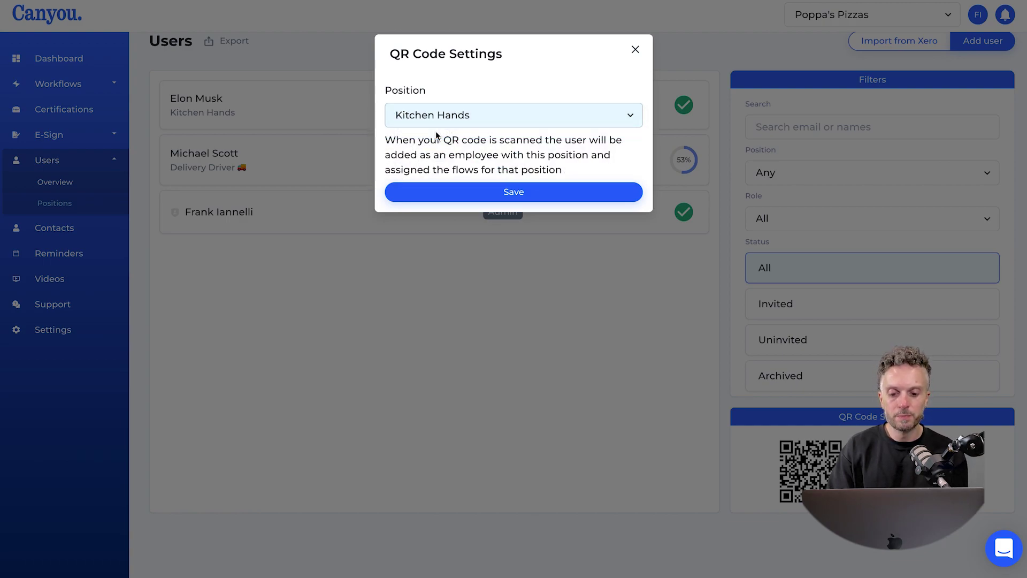
left_click(512, 192)
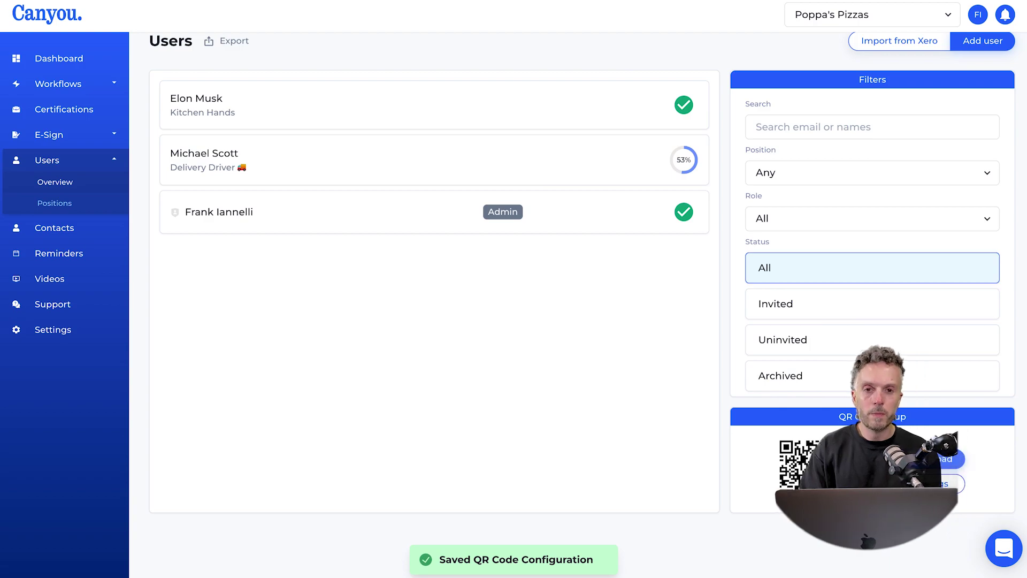
left_click(935, 458)
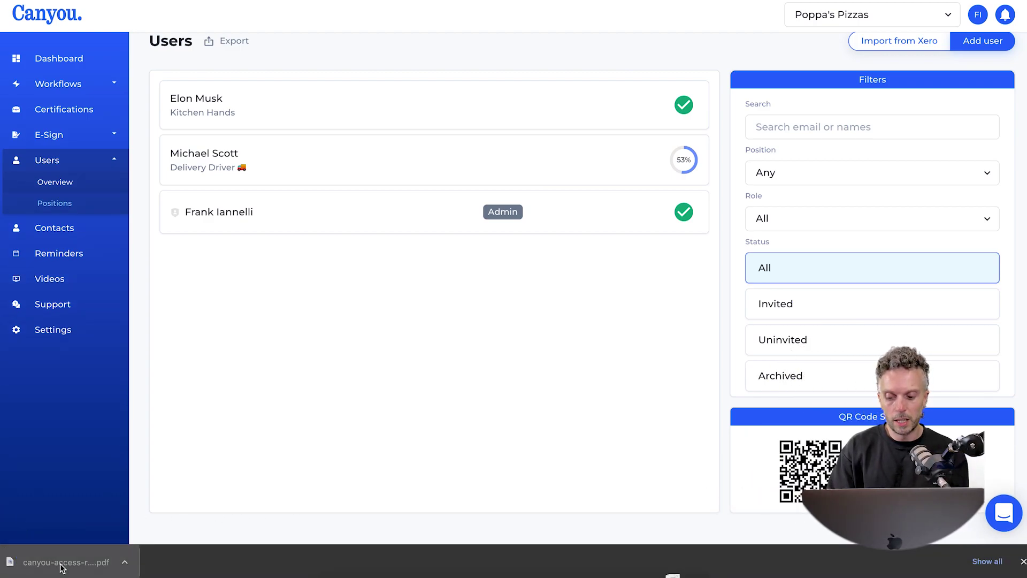
left_click(32, 561)
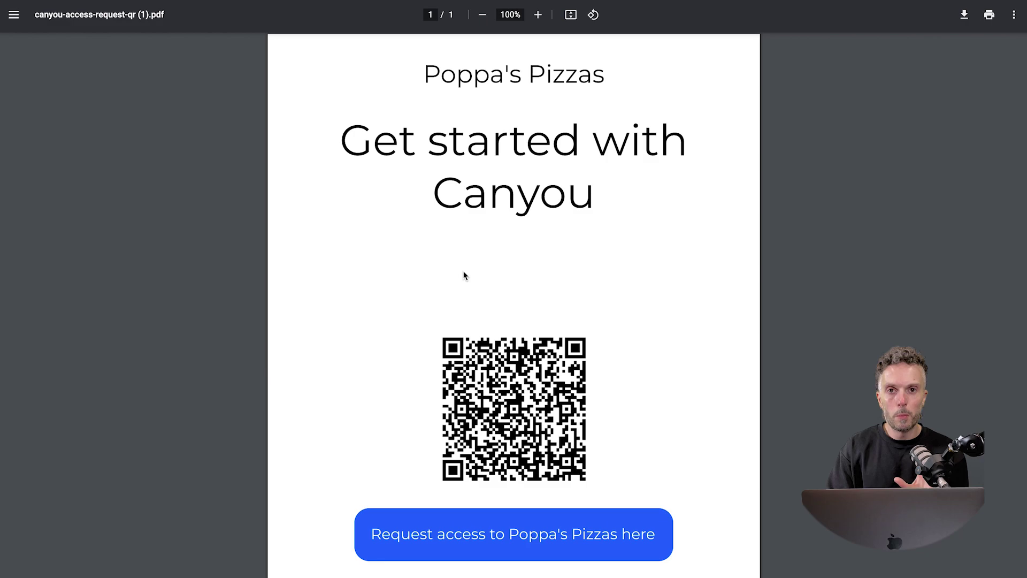